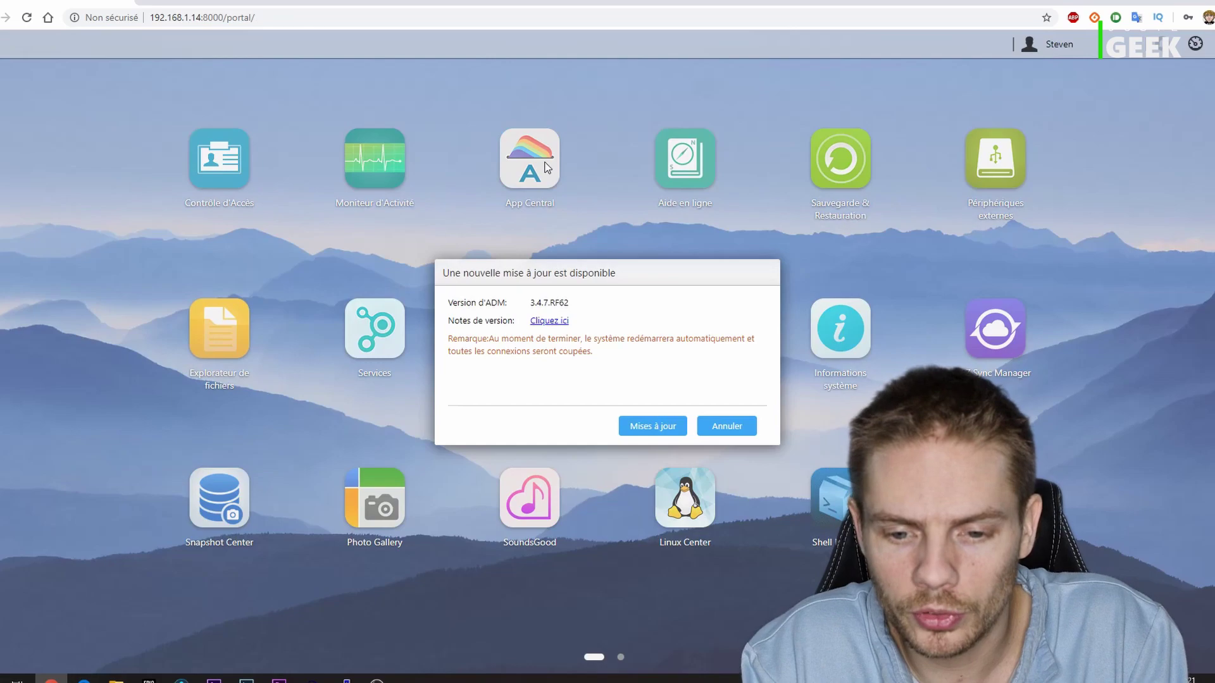
# - Search App Central's full catalogue for 'asustor live' and view the ASUSTOR Live app details
pyautogui.click(546, 168)
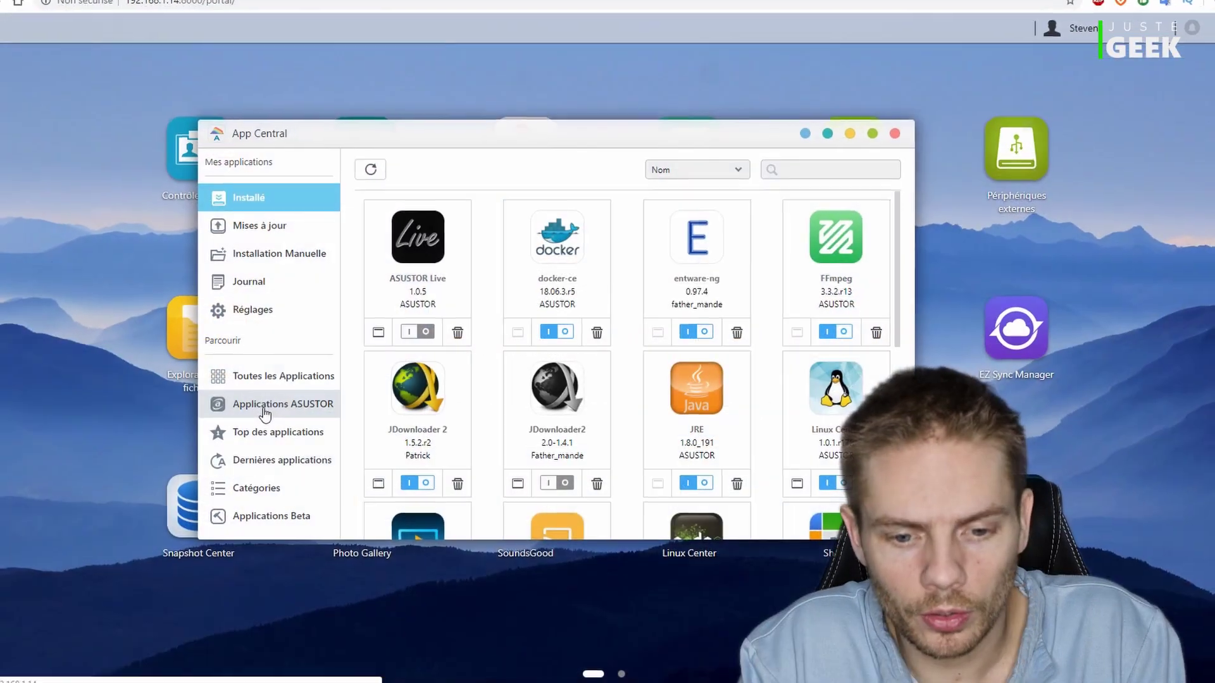
pyautogui.click(237, 391)
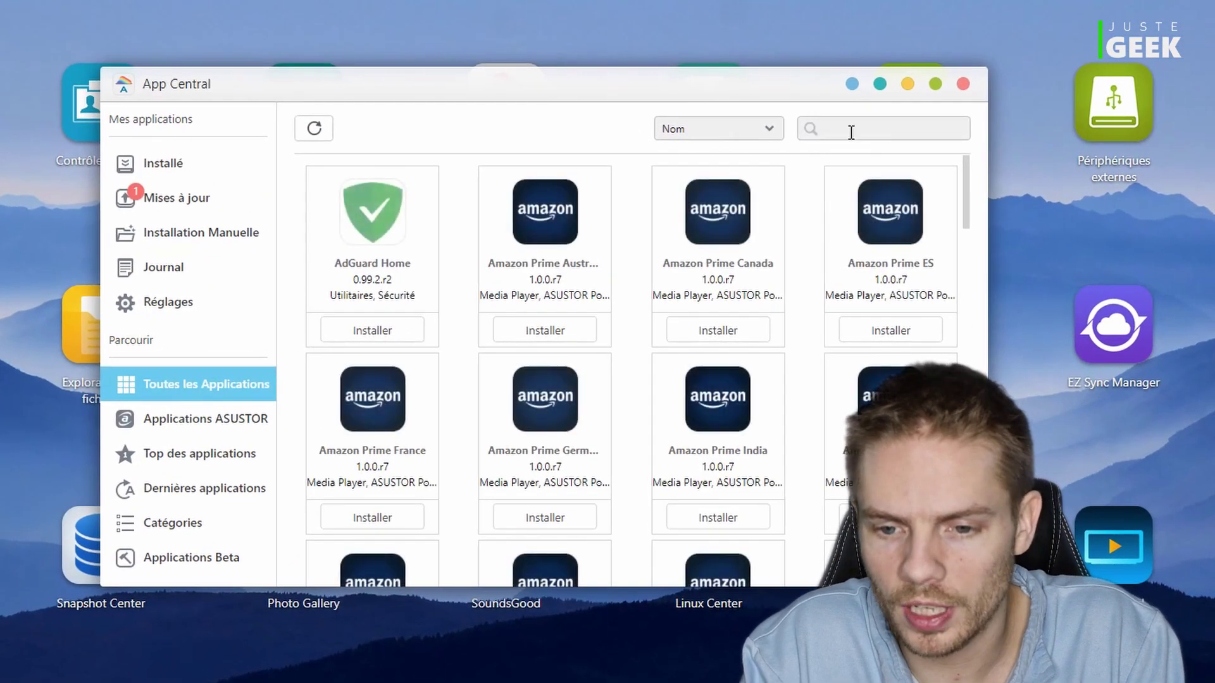
pyautogui.click(851, 132)
pyautogui.write('asust')
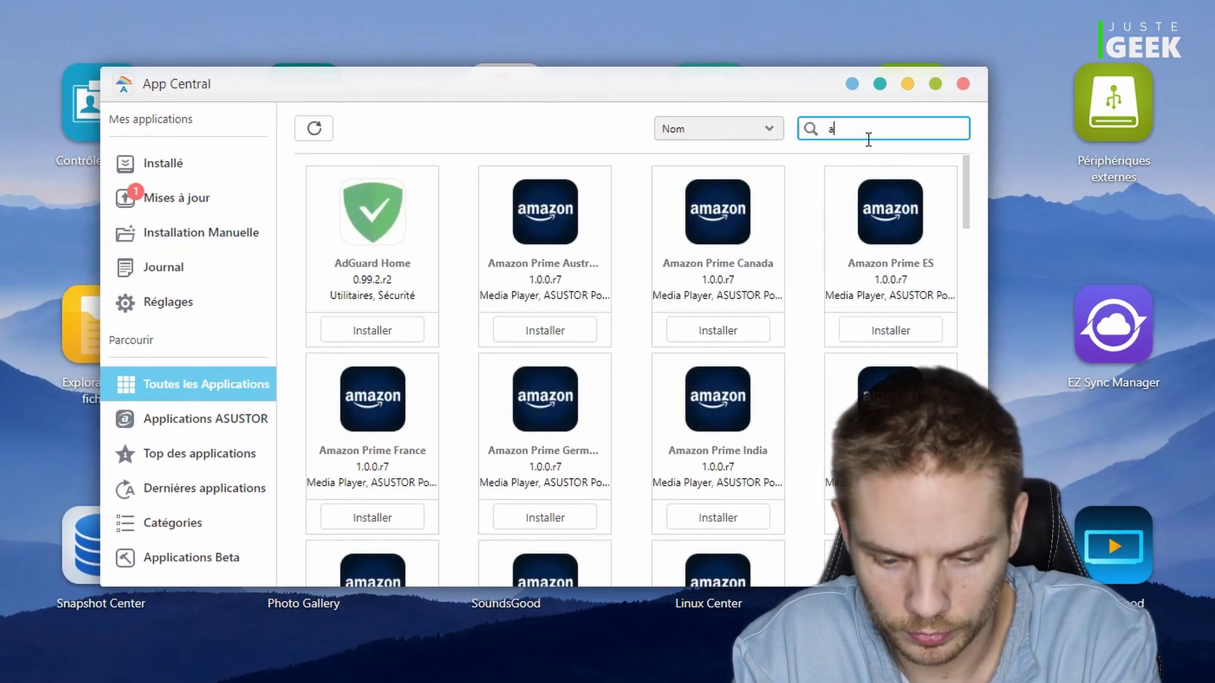
pyautogui.write('or live')
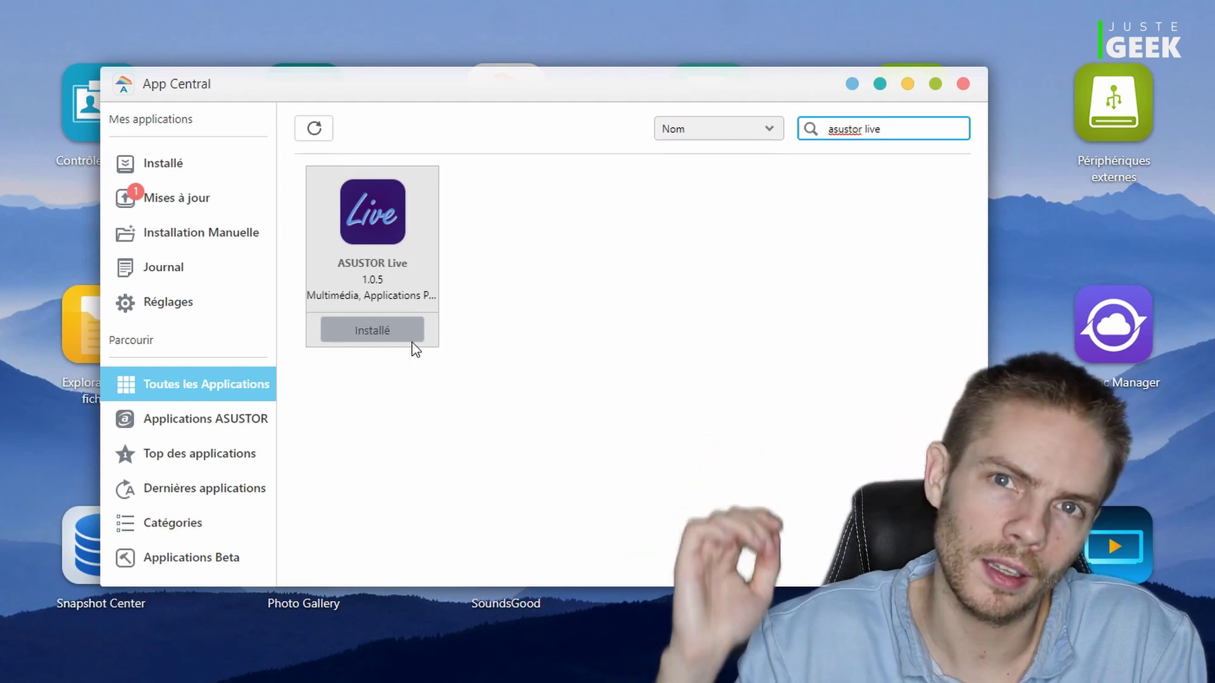
pyautogui.click(412, 343)
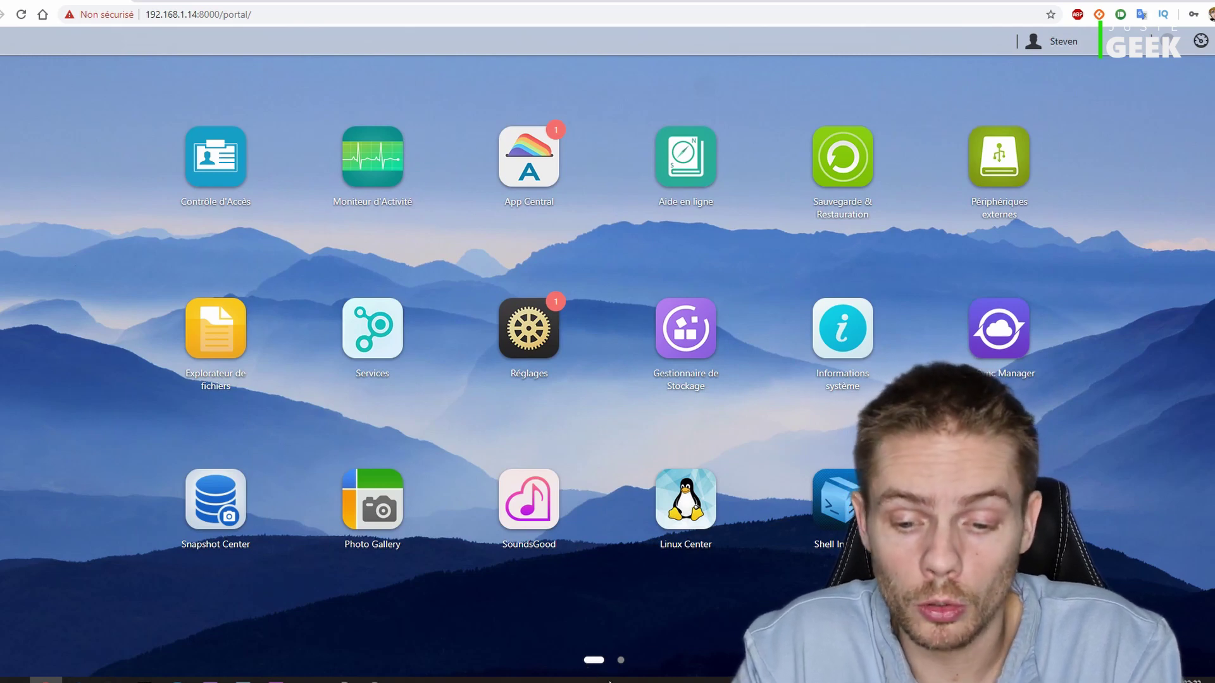
# - Launch ASUSTOR Live from the second desktop page, log in, and open the Setup Wizard
pyautogui.click(623, 663)
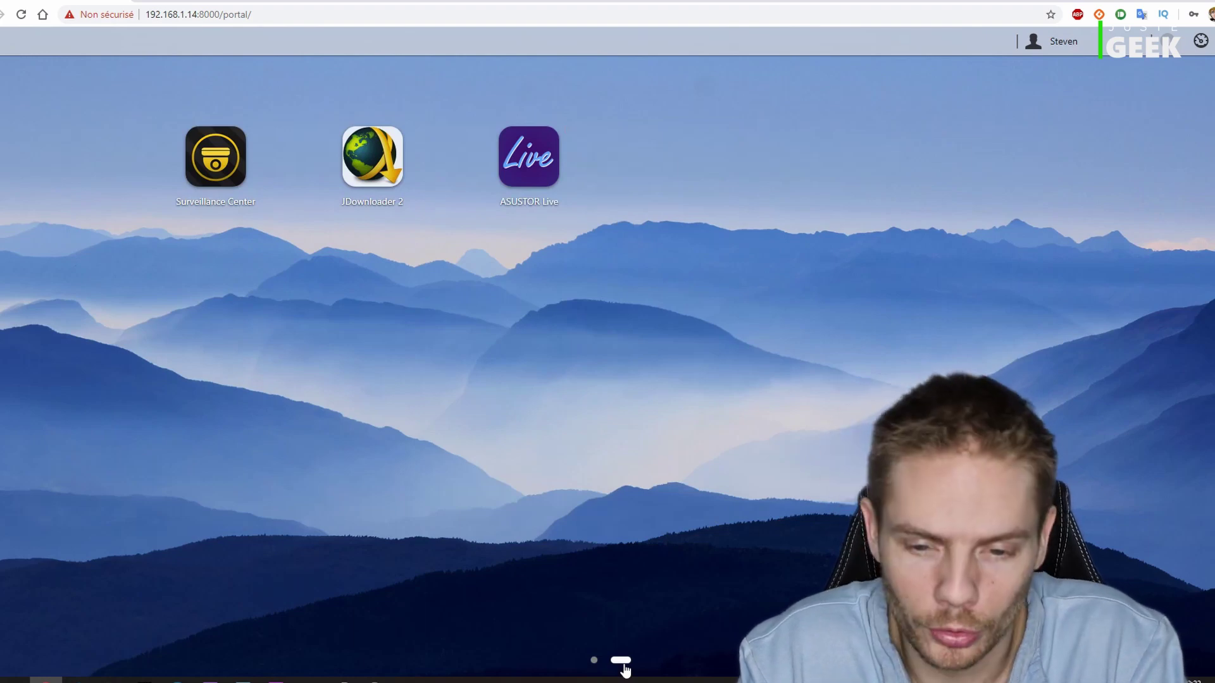
pyautogui.click(530, 157)
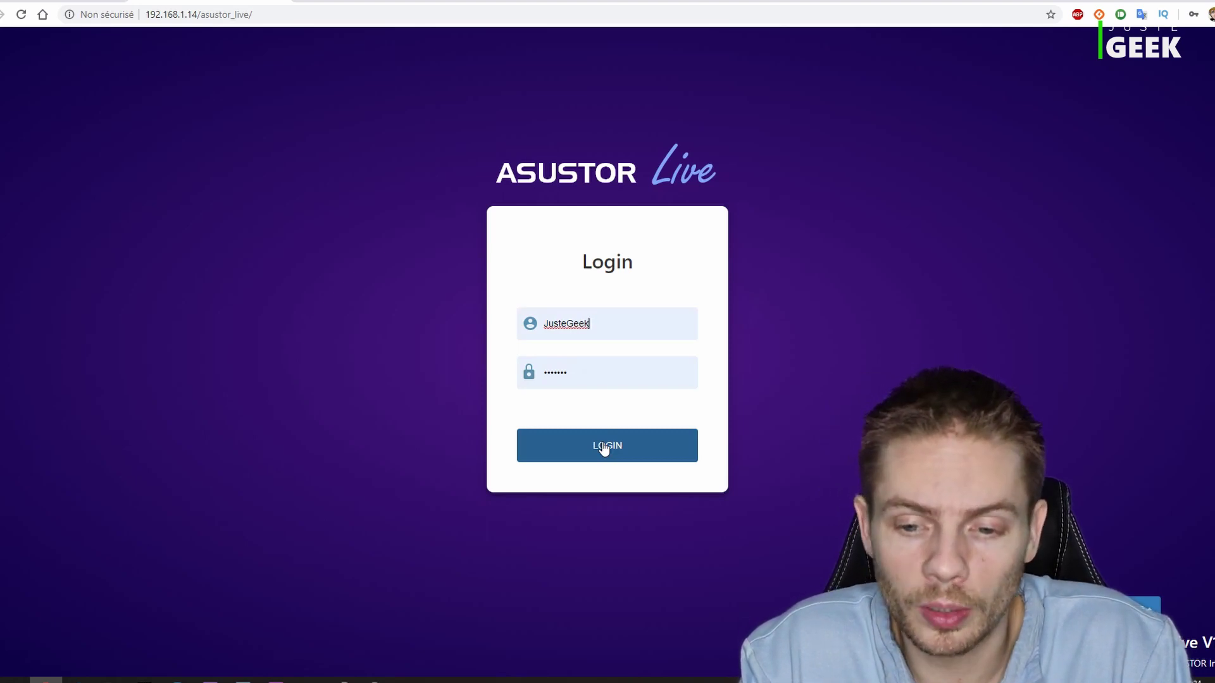
pyautogui.click(604, 447)
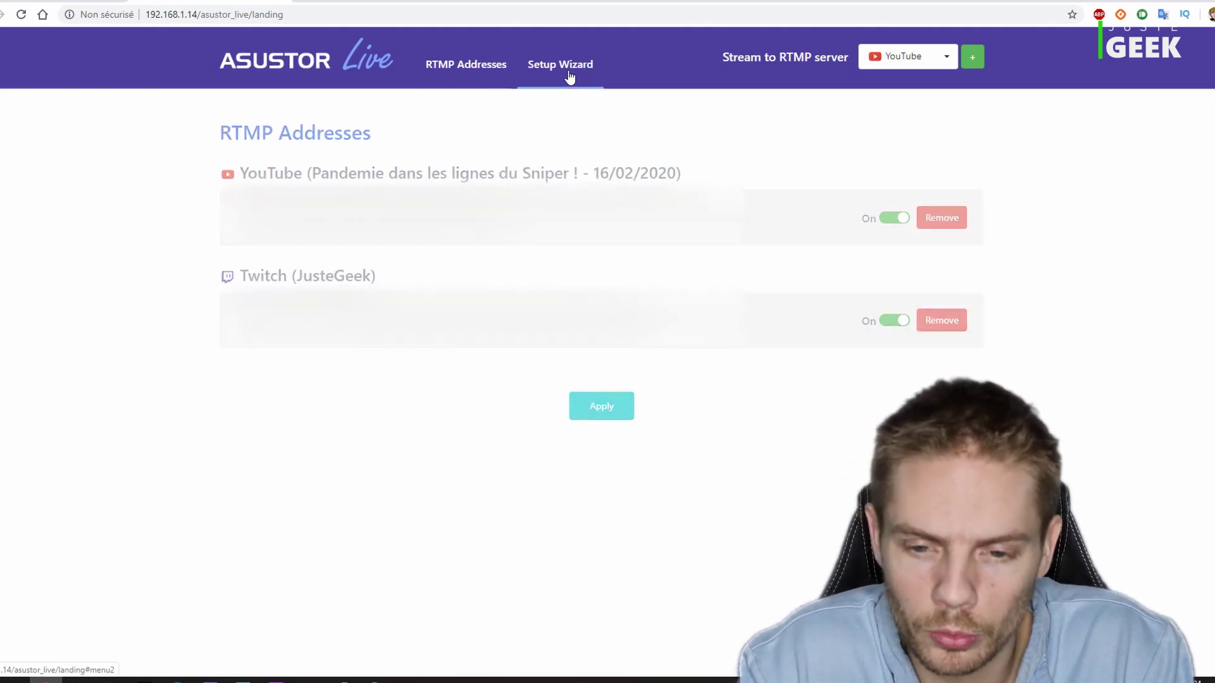
pyautogui.click(568, 71)
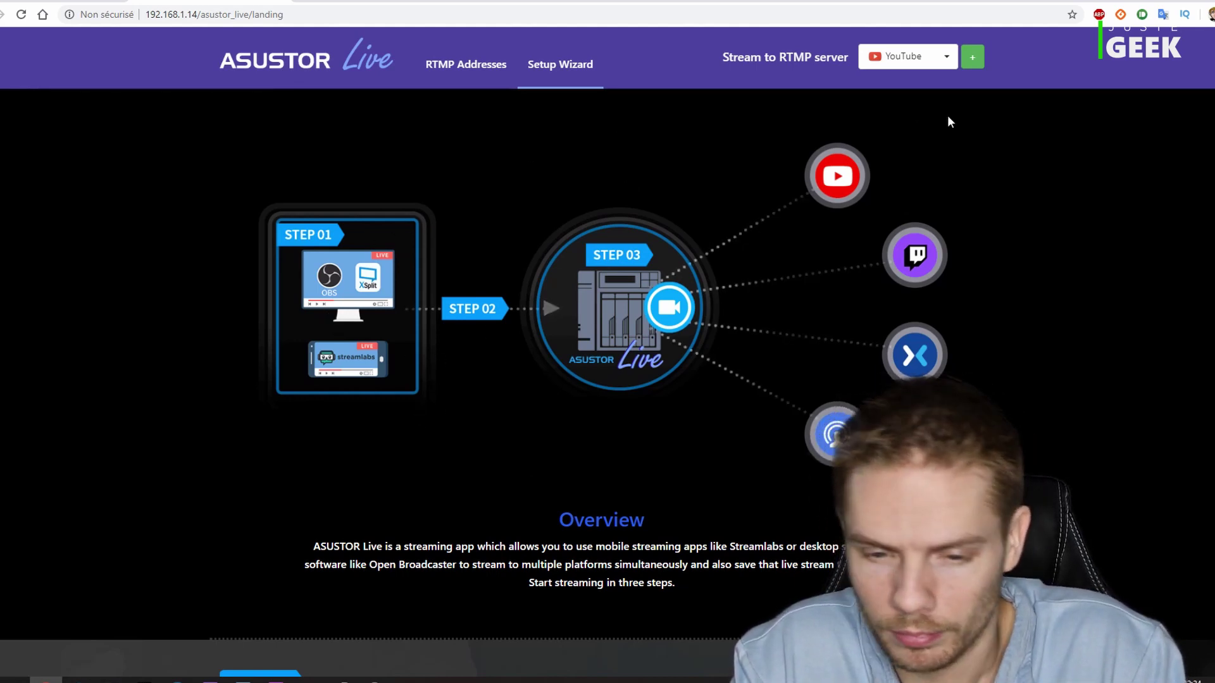
# - Scroll the wizard to the OBS section showing RTMP URL rtmp://192.168.1.14:31935/live, then bring up OBS Studio
pyautogui.scroll(-4, 607, 379)
pyautogui.scroll(-4, 608, 380)
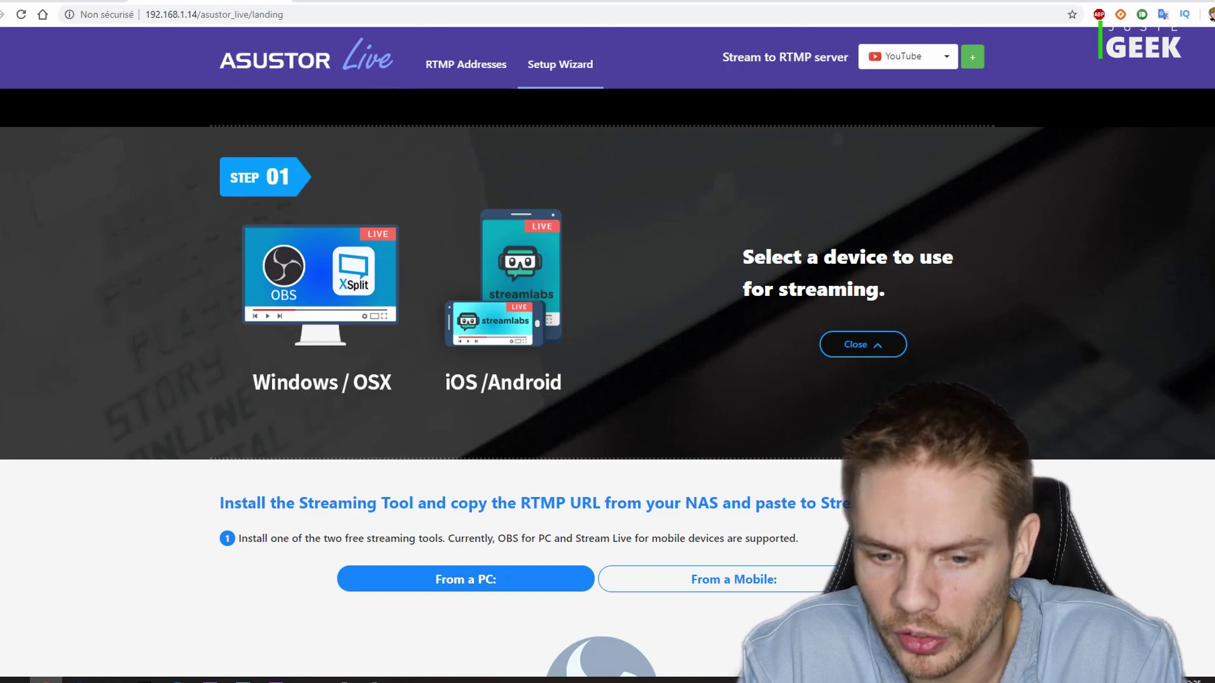
pyautogui.scroll(-7, 408, 445)
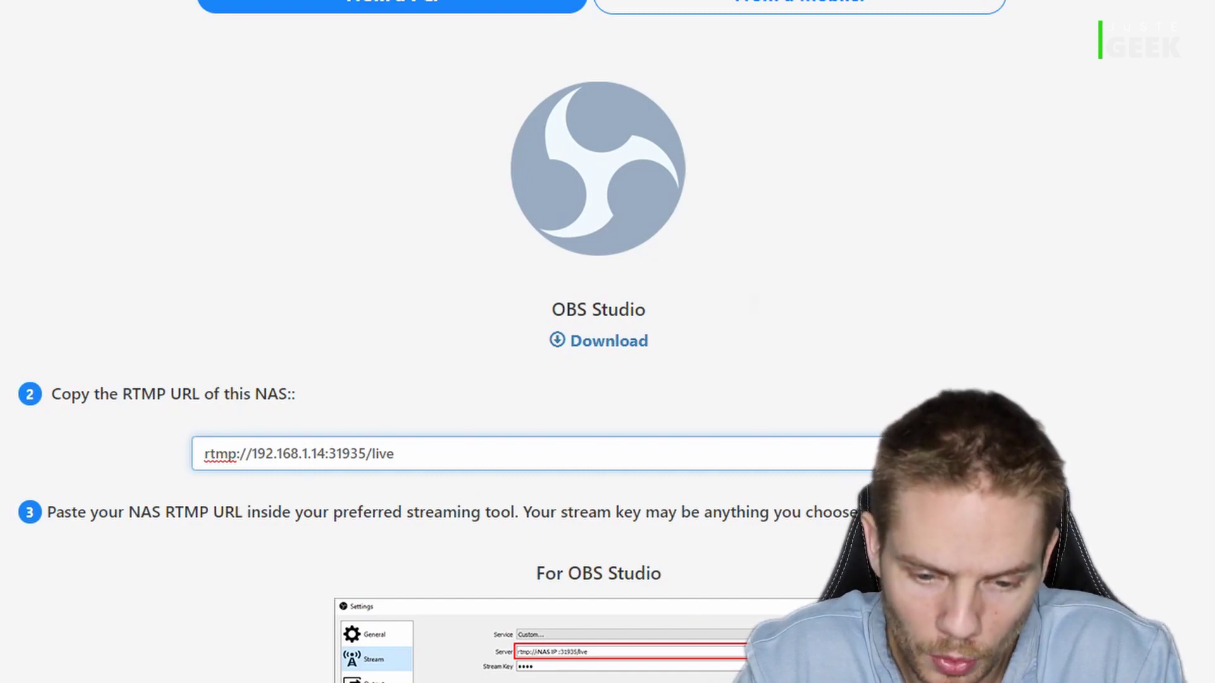
pyautogui.click(307, 682)
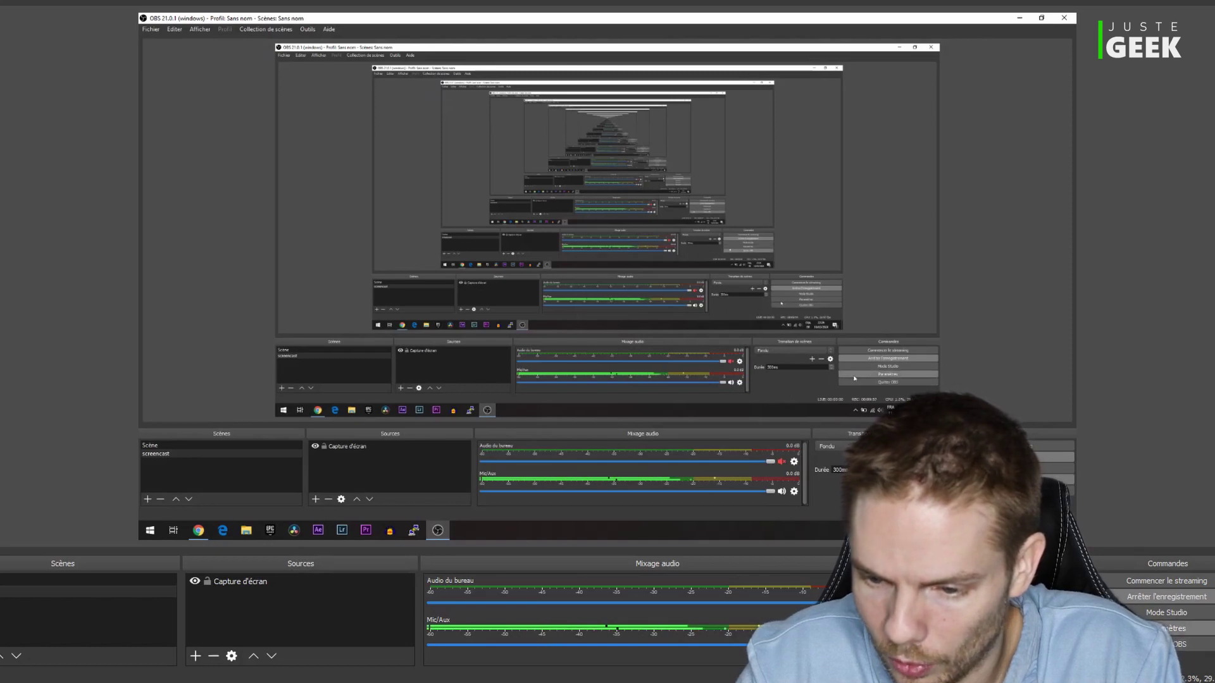
# - In OBS Flux settings, set Type de diffusion to Serveur de streaming personnalisé and select the URL and Clé de stream fields
pyautogui.click(1171, 628)
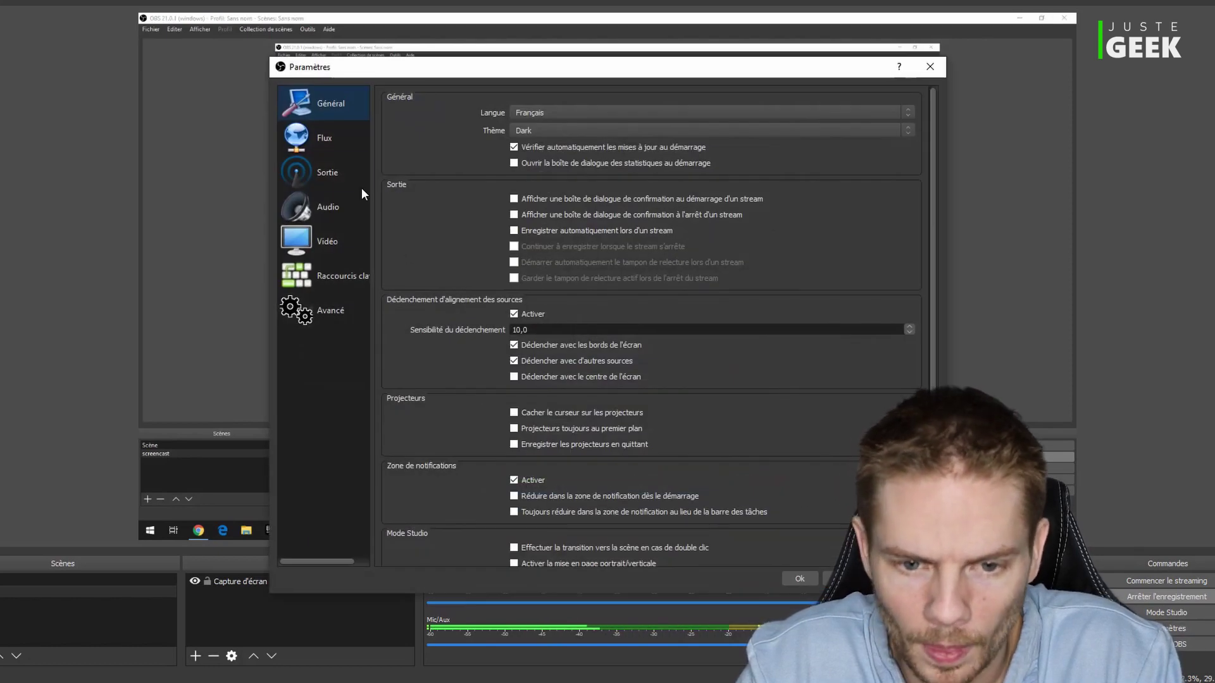
pyautogui.click(328, 131)
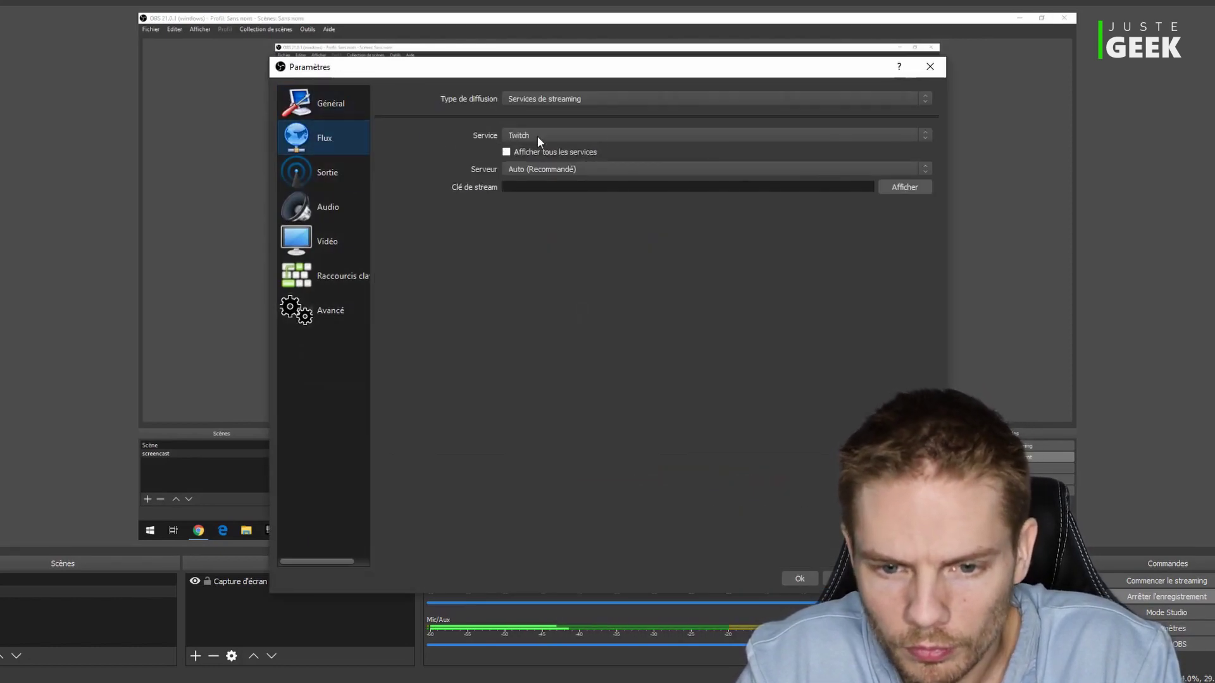
pyautogui.click(652, 98)
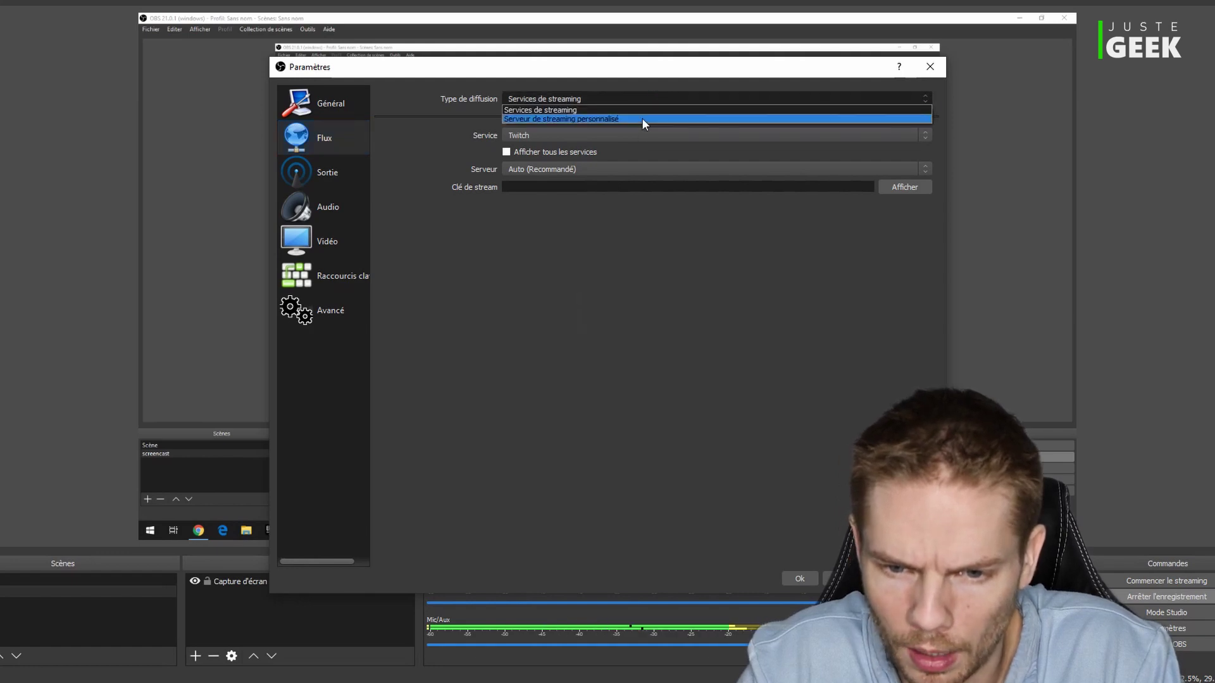
pyautogui.click(642, 118)
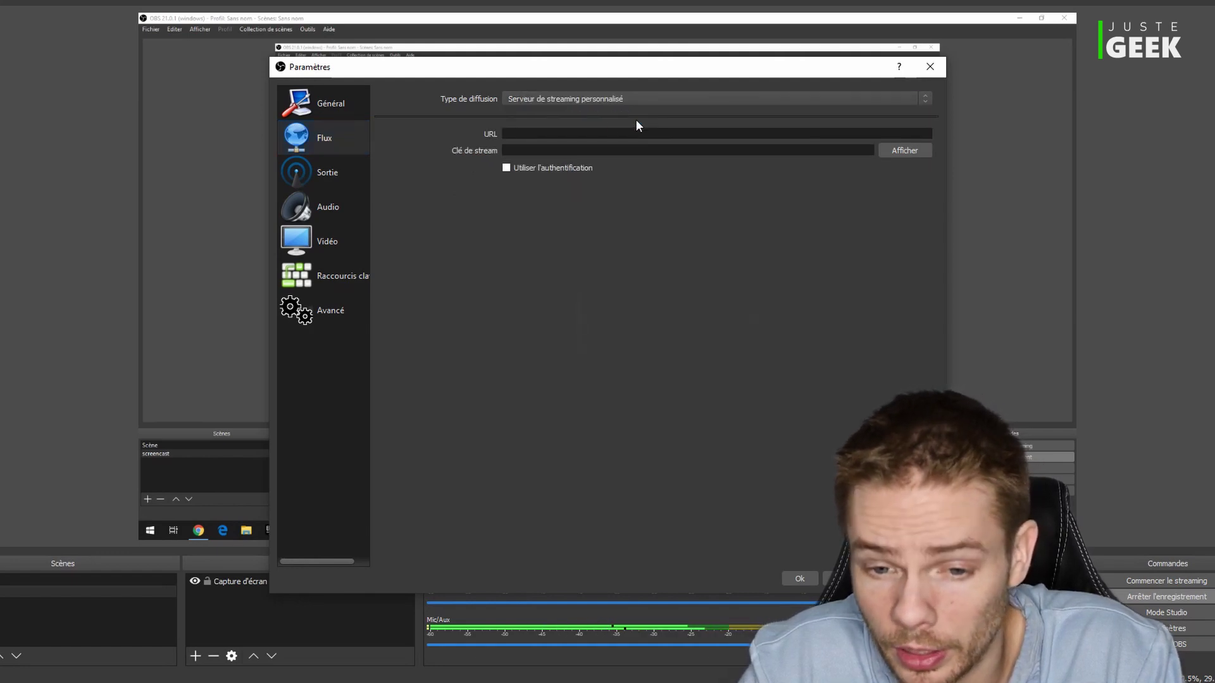
pyautogui.click(554, 135)
pyautogui.click(554, 155)
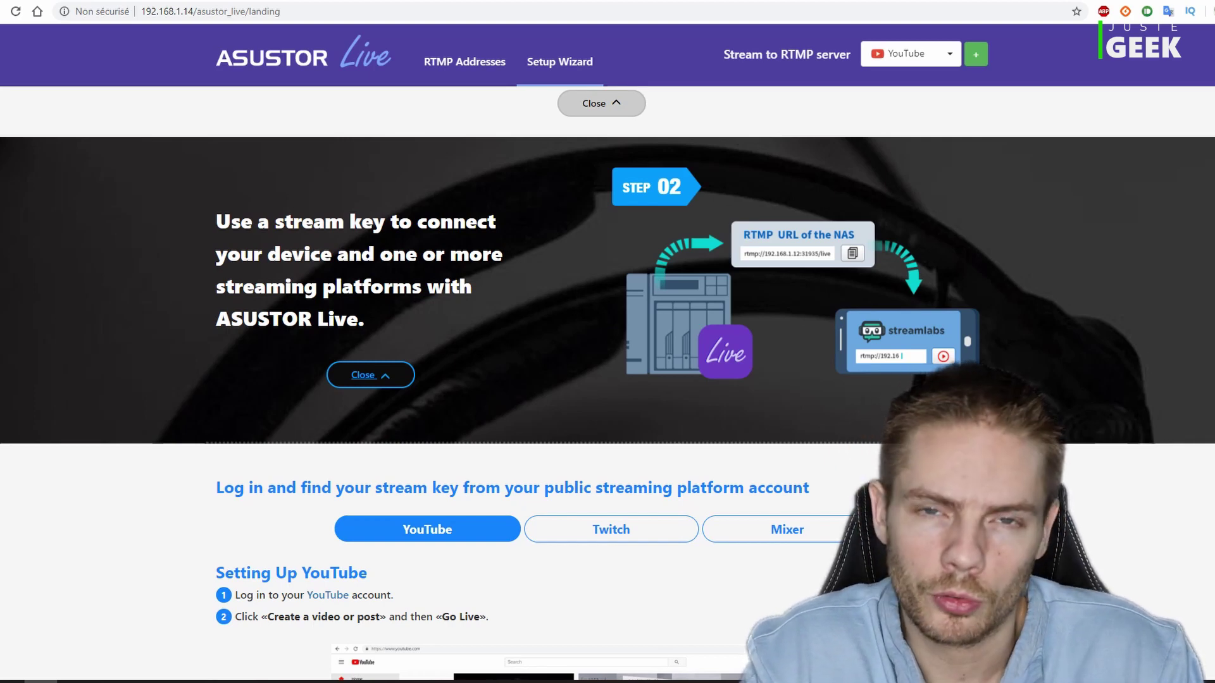
# - Show the YouTube guide and scroll to the help showing the stream key and rtmp://a.rtmp.youtube.com/live2
pyautogui.scroll(-5, 608, 380)
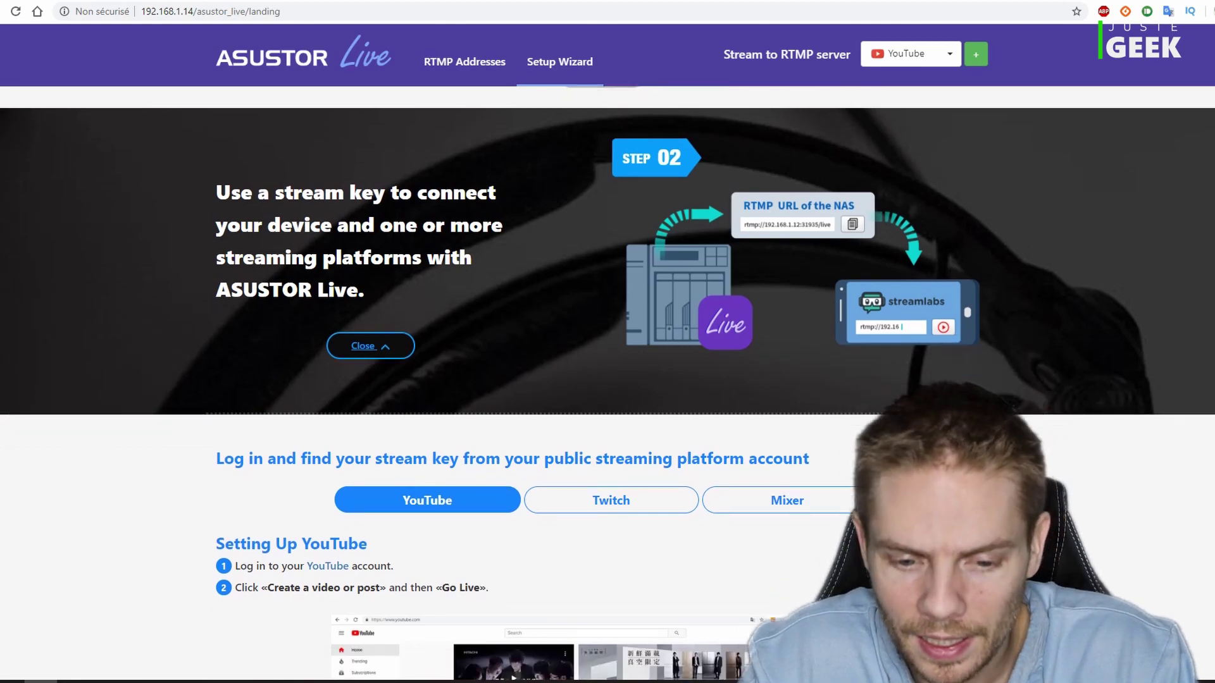
pyautogui.scroll(-2, 608, 380)
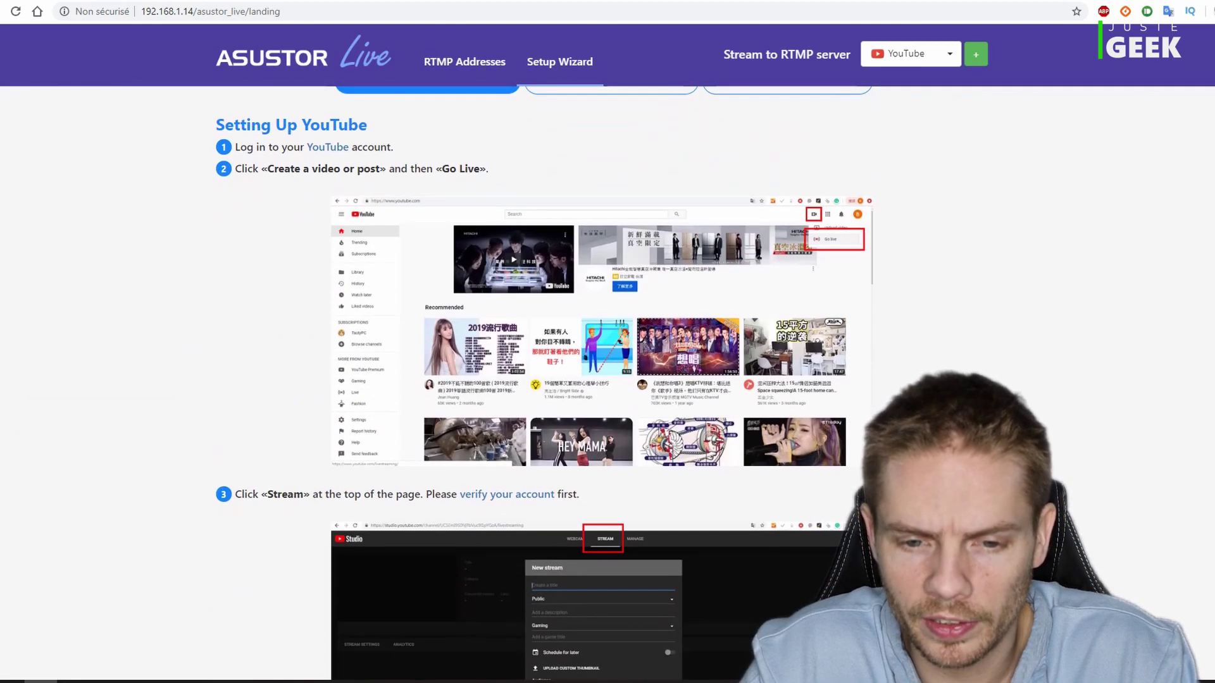
pyautogui.scroll(2, 608, 380)
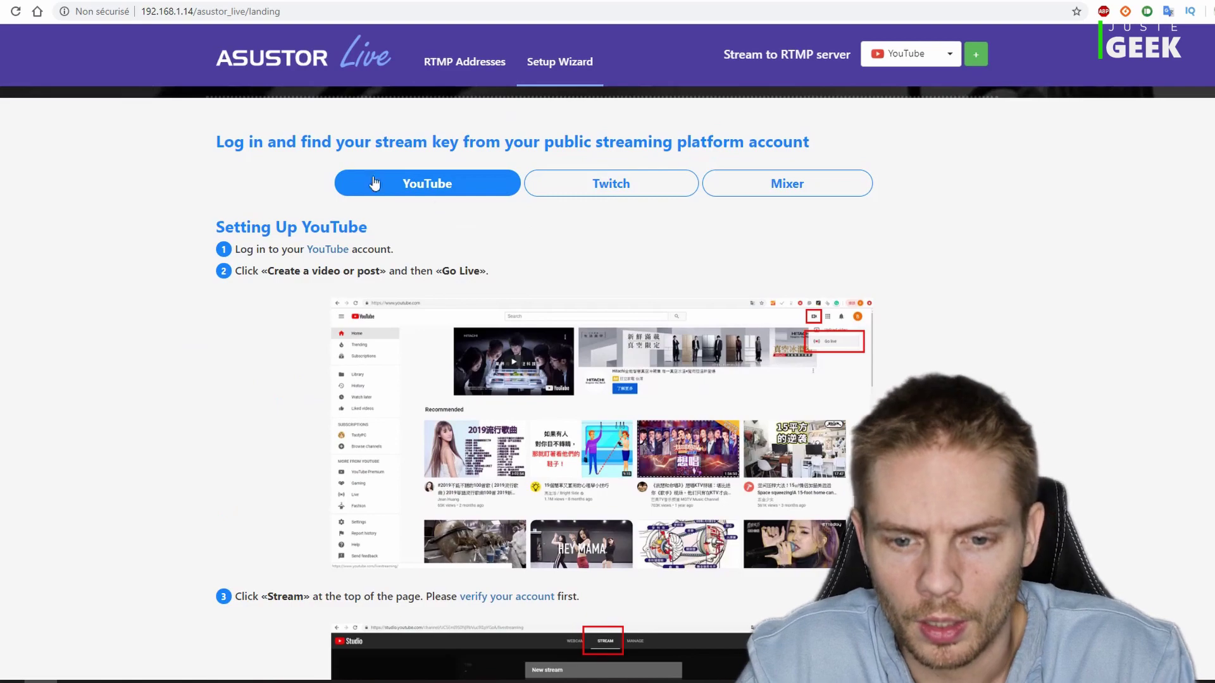
pyautogui.click(589, 190)
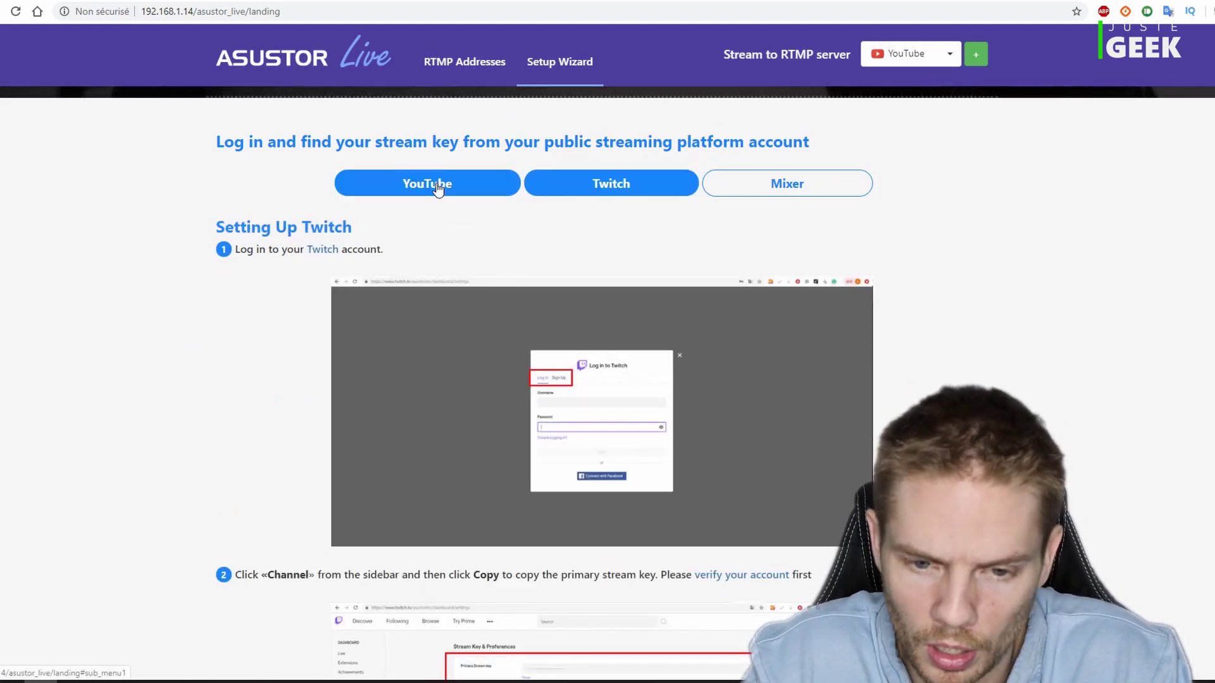
pyautogui.click(436, 189)
pyautogui.scroll(-6, 601, 379)
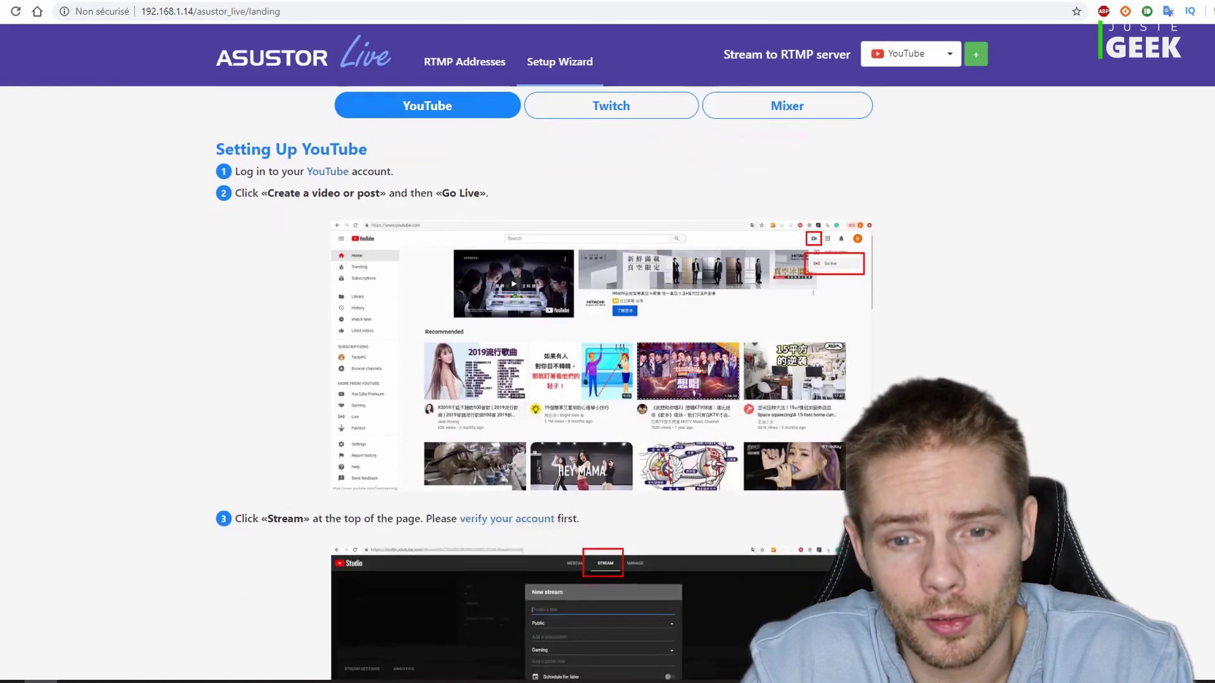
pyautogui.scroll(-2, 601, 379)
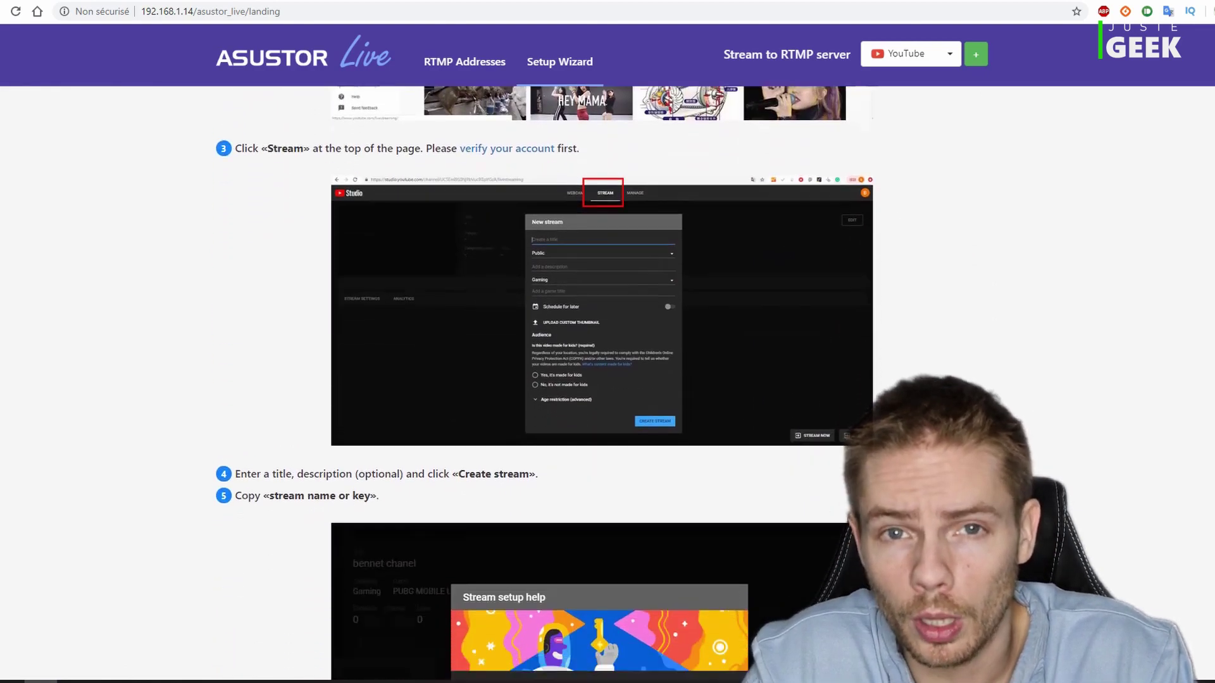
pyautogui.scroll(-15, 602, 380)
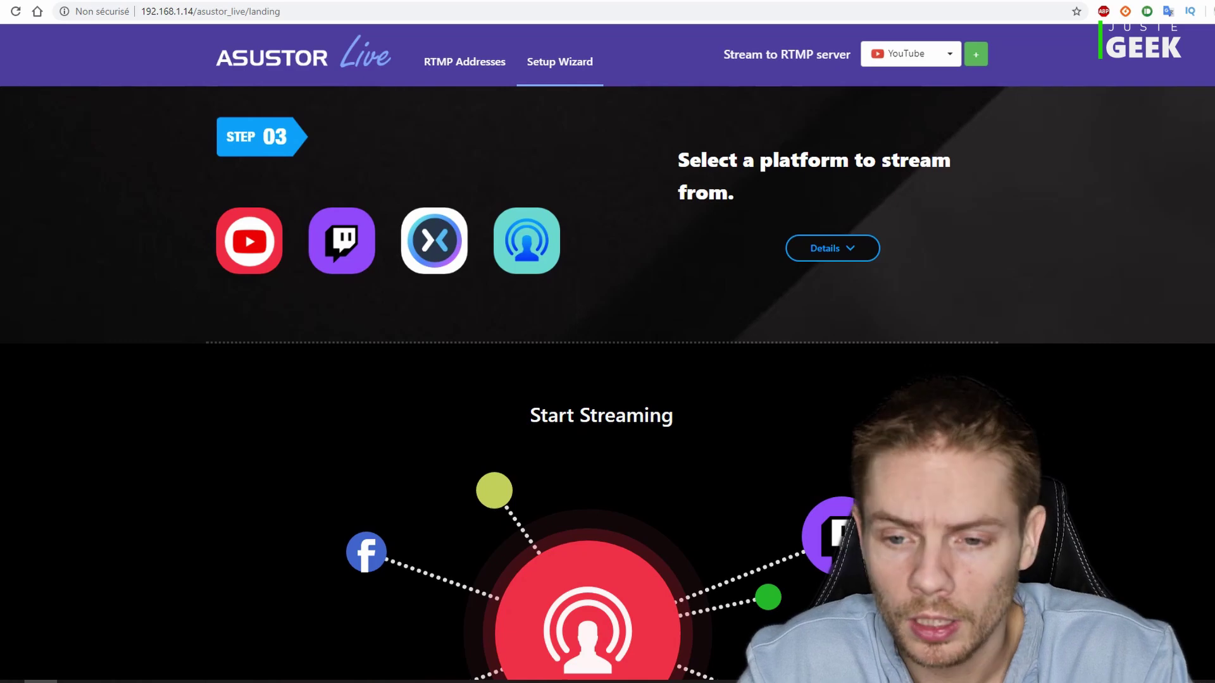
pyautogui.scroll(-4, 607, 380)
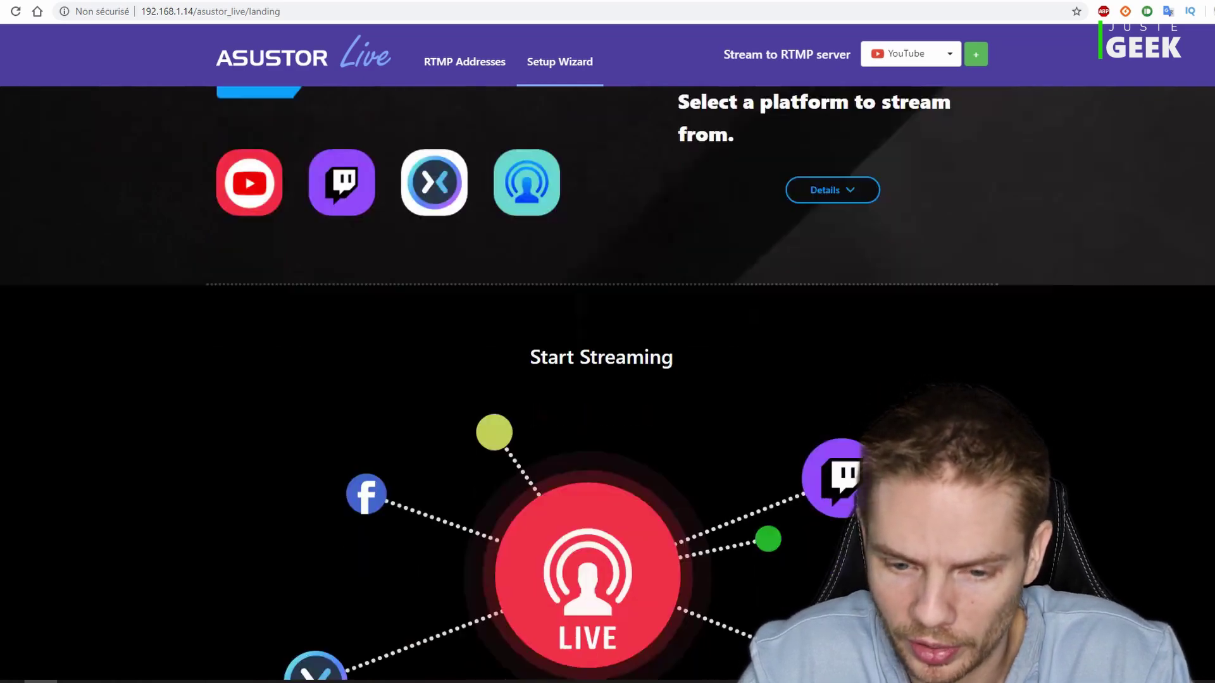
pyautogui.scroll(8, 607, 380)
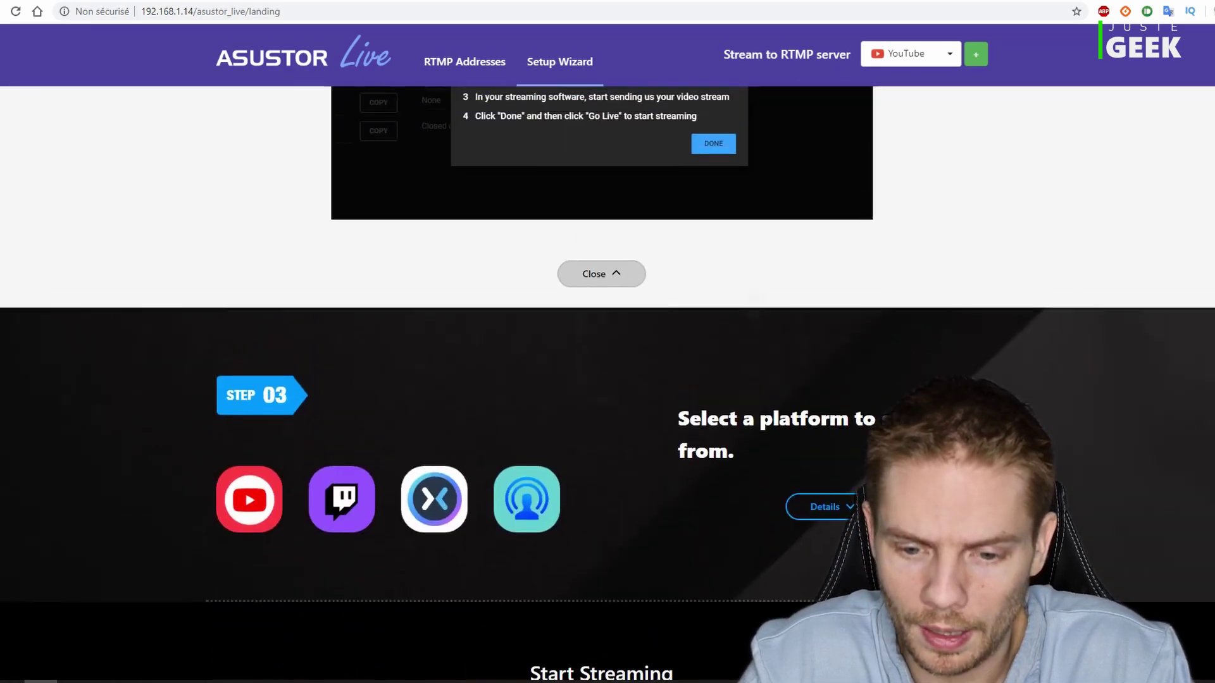
pyautogui.scroll(-2, 607, 380)
pyautogui.scroll(5, 607, 380)
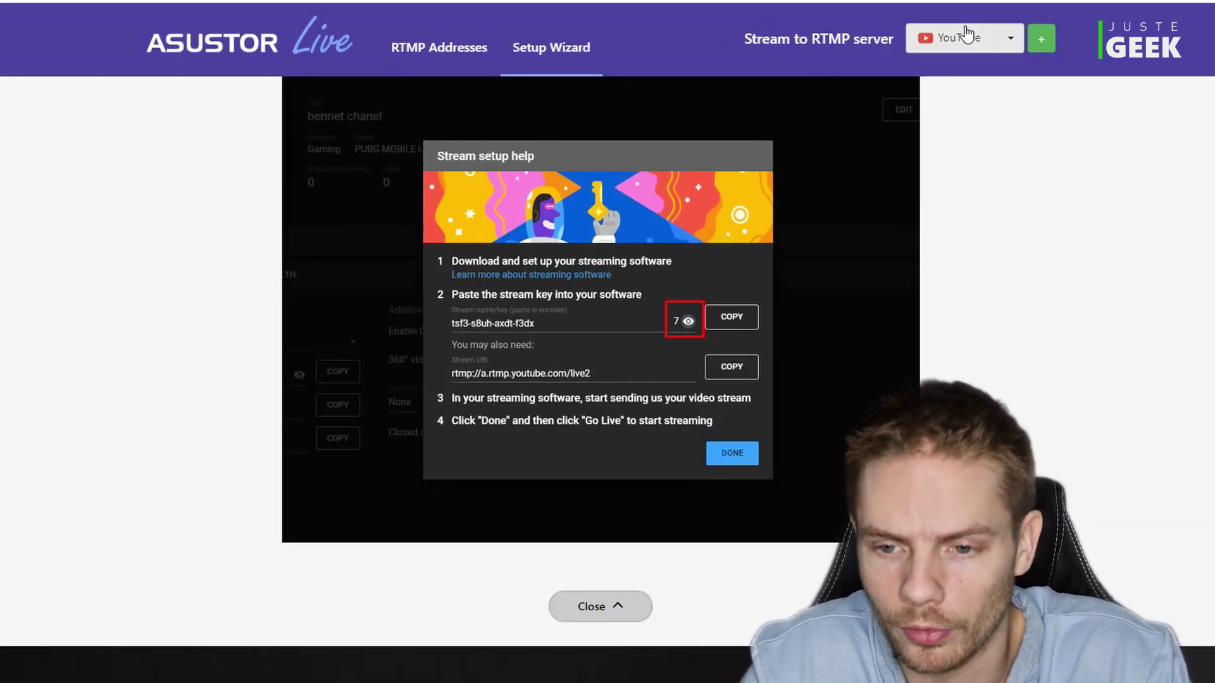
# - Add a YouTube RTMP server named 'test' with its stream key and save it
pyautogui.click(1011, 40)
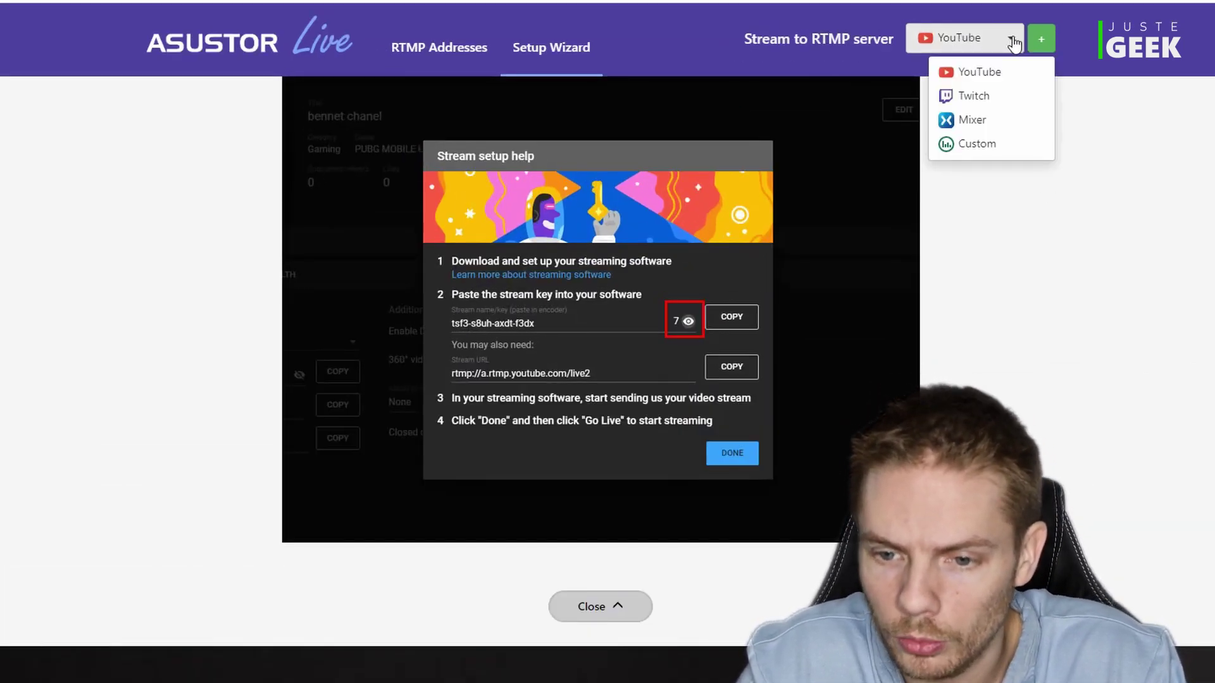
pyautogui.click(1008, 79)
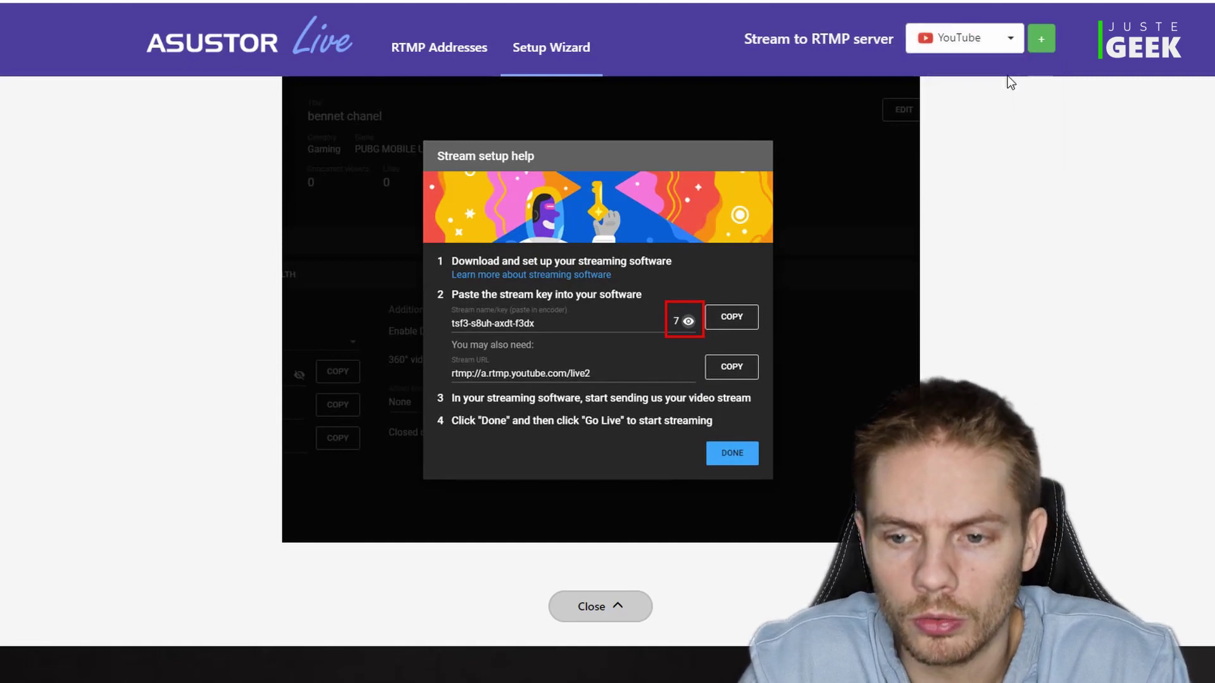
pyautogui.click(1050, 38)
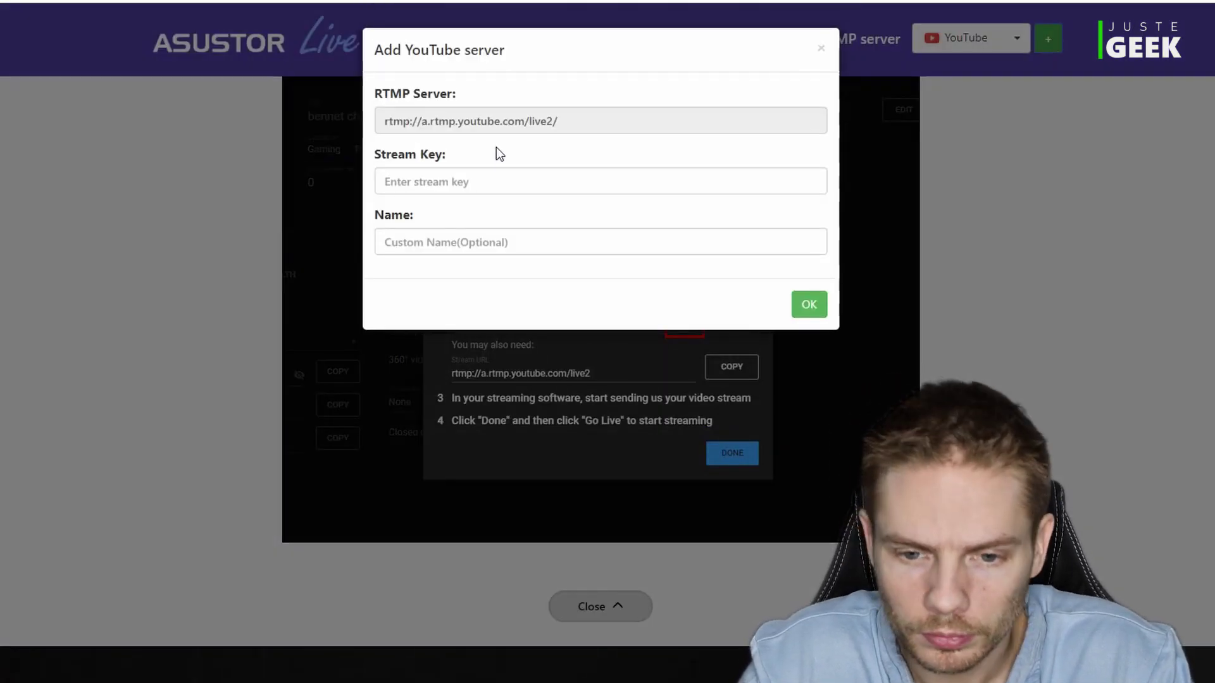
pyautogui.moveTo(582, 116); pyautogui.dragTo(367, 122)
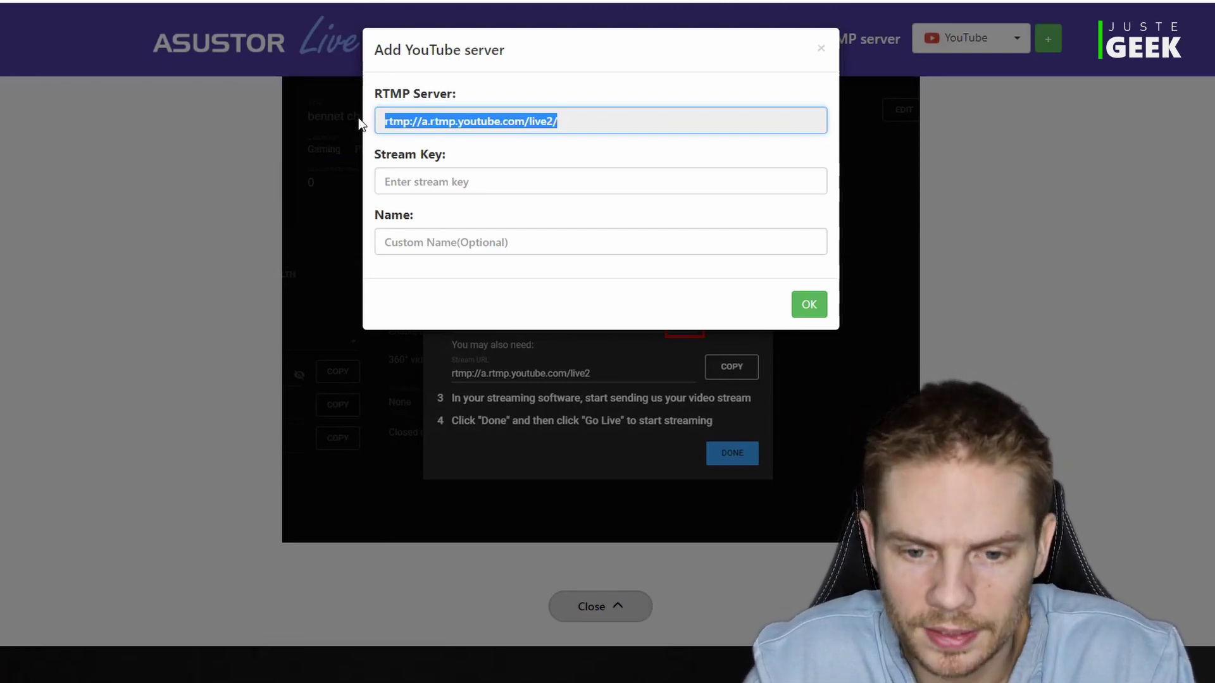
pyautogui.click(408, 177)
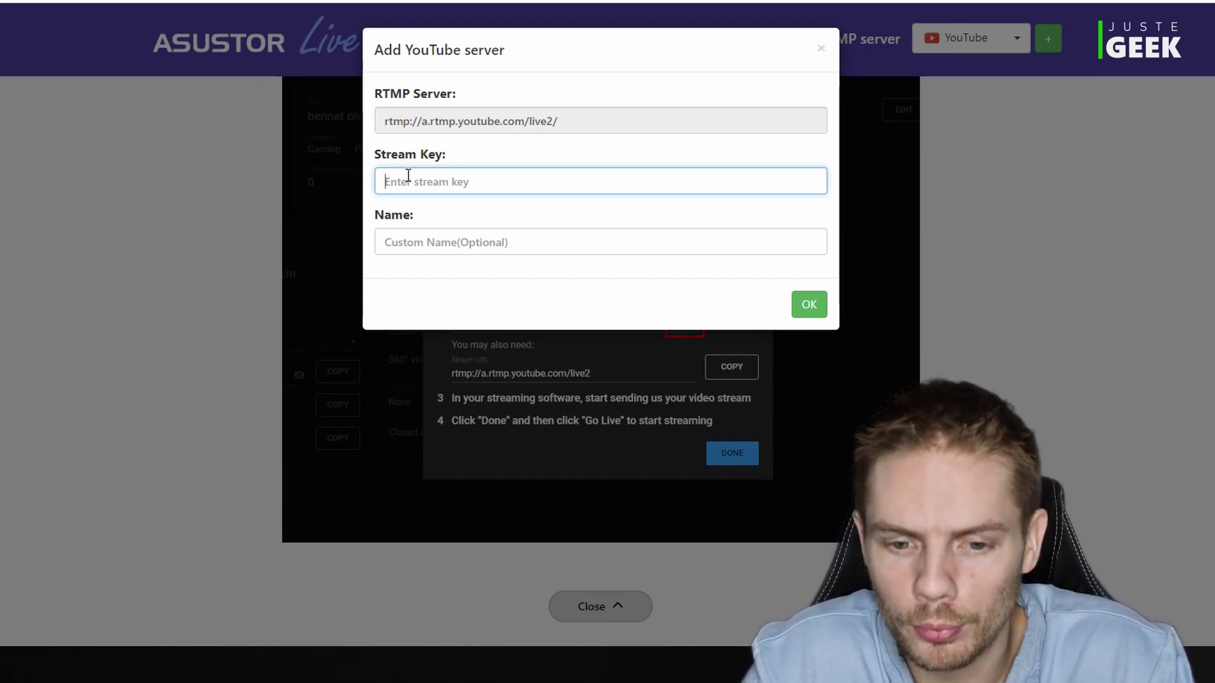
pyautogui.click(409, 245)
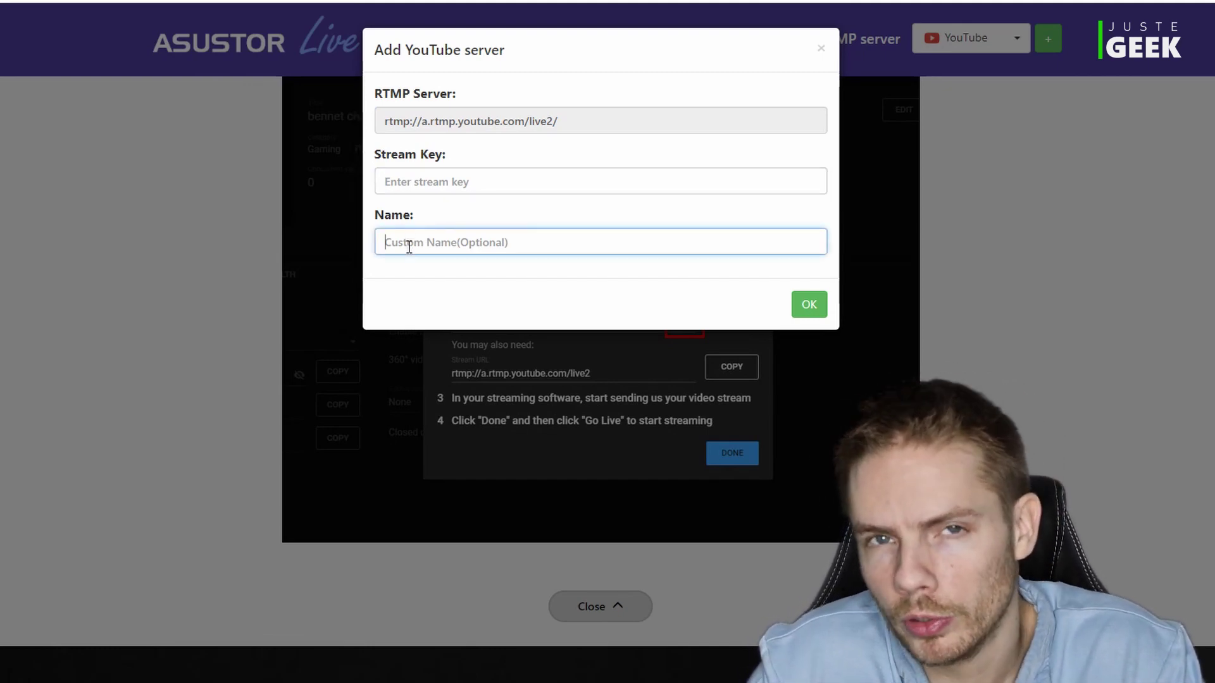
pyautogui.click(479, 179)
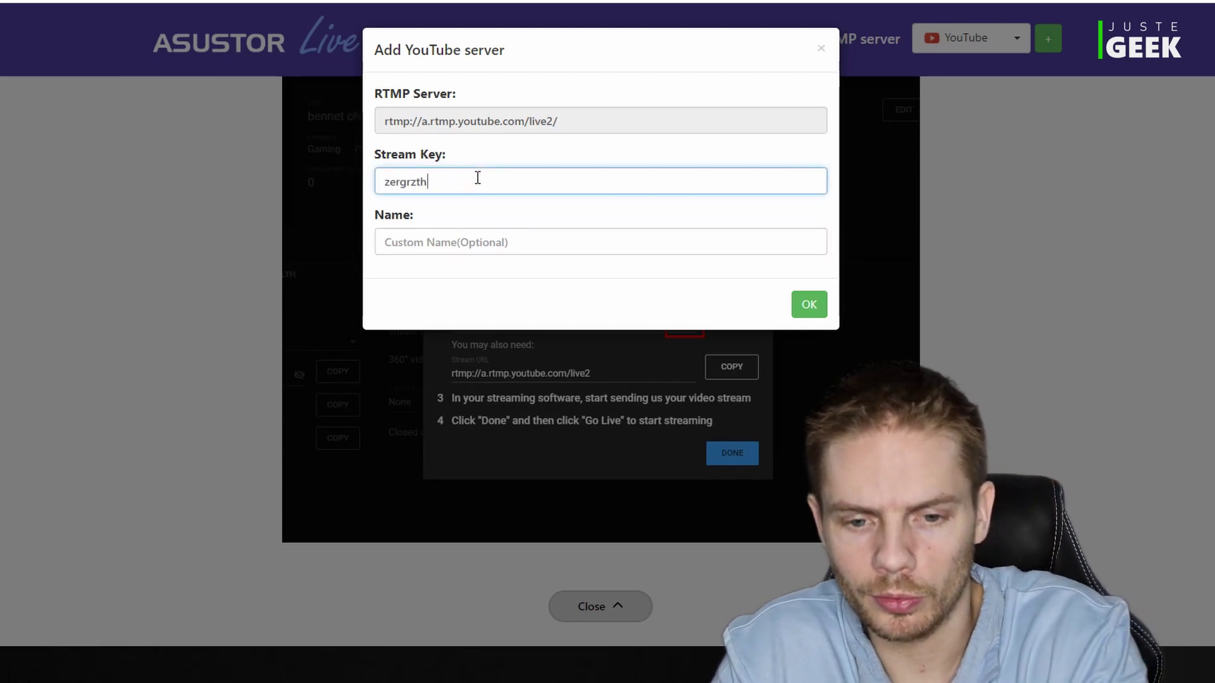
pyautogui.click(448, 242)
pyautogui.write('test')
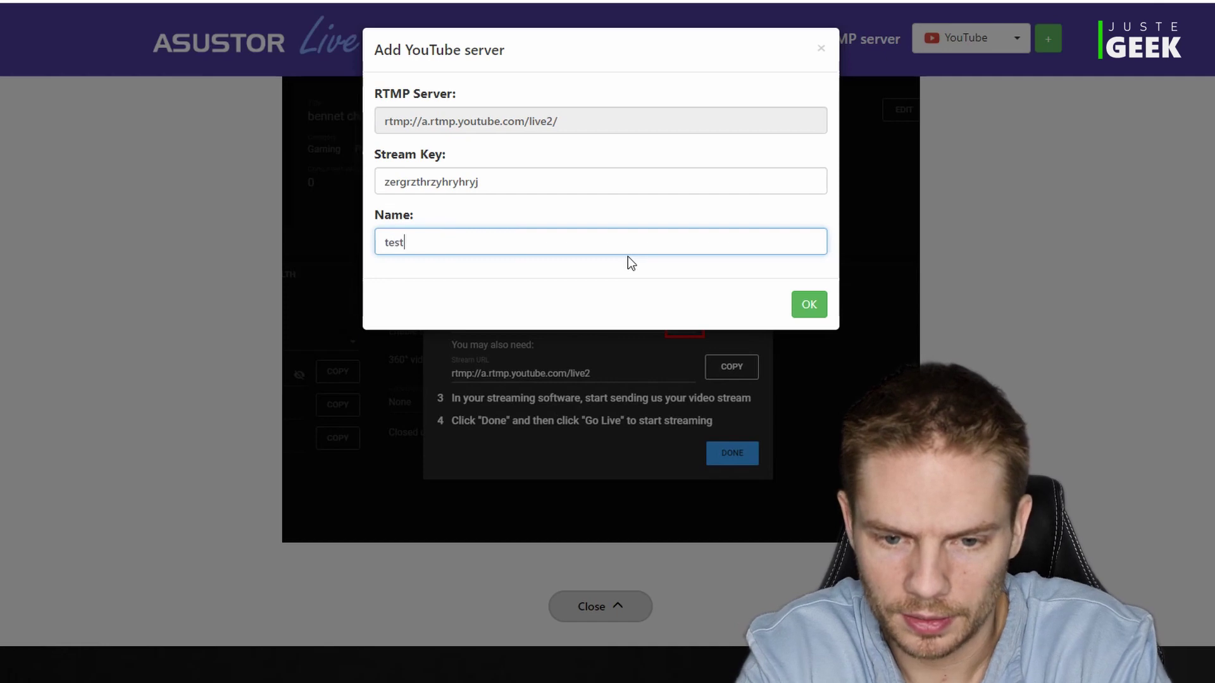
pyautogui.click(820, 316)
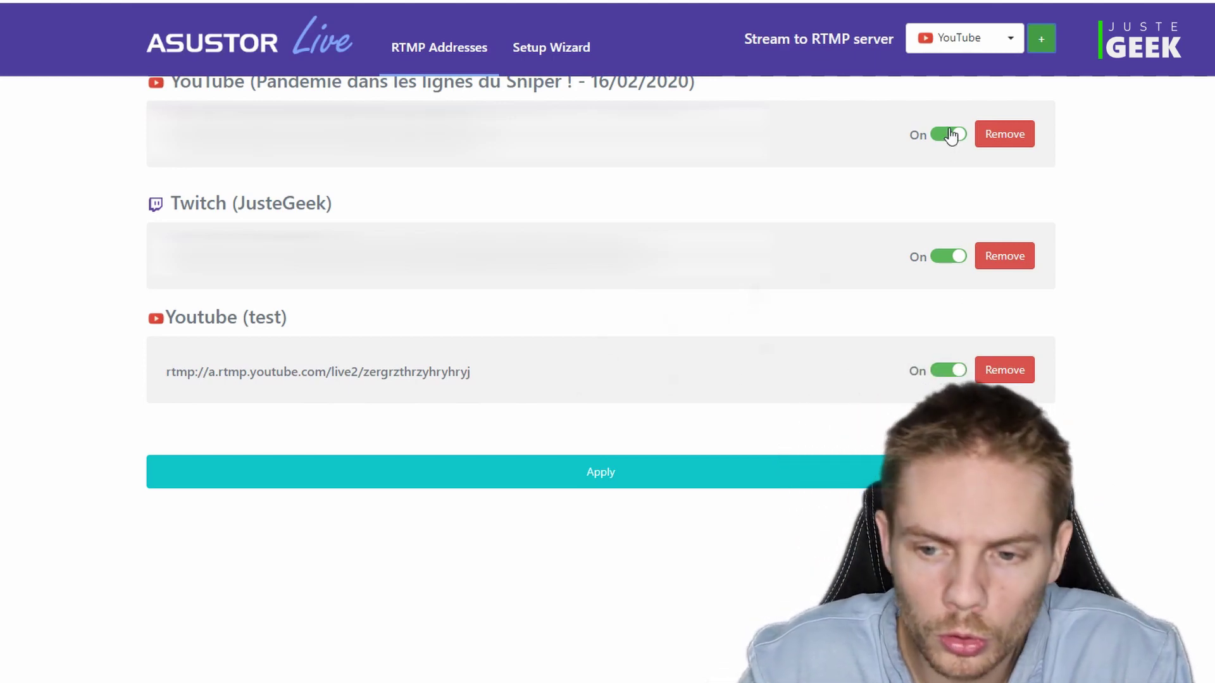
# - Toggle the first YouTube destination, apply the RTMP address settings, and return to the ADM desktop
pyautogui.click(944, 137)
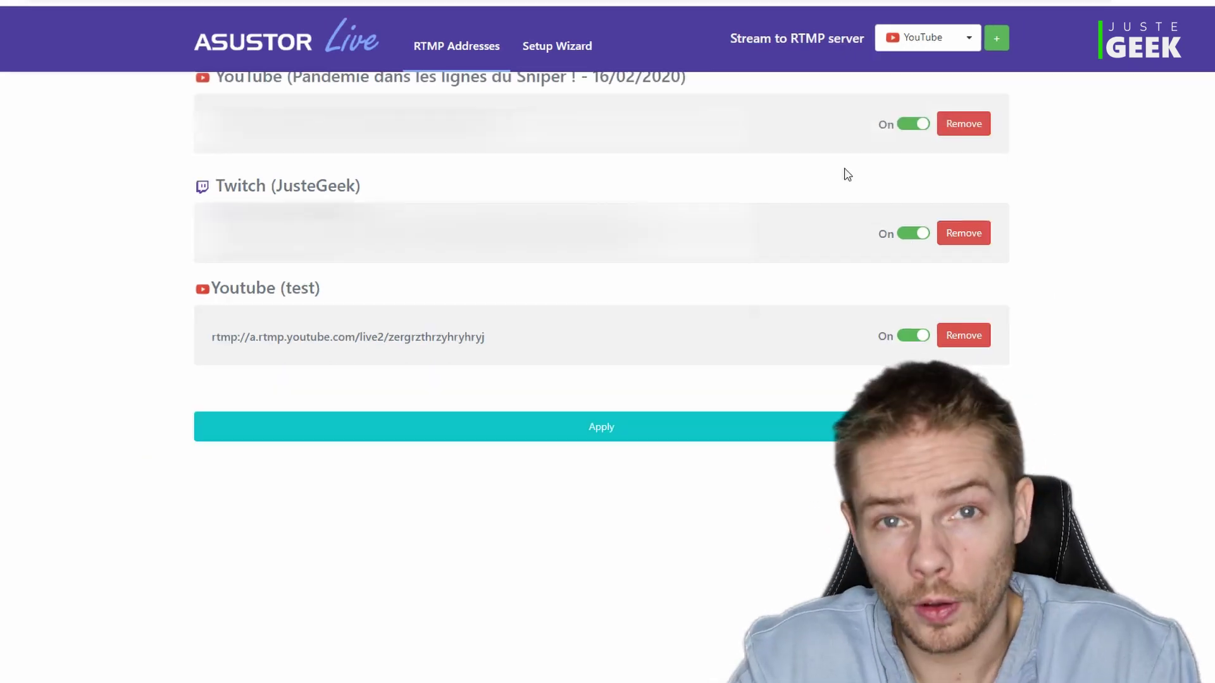
pyautogui.click(609, 436)
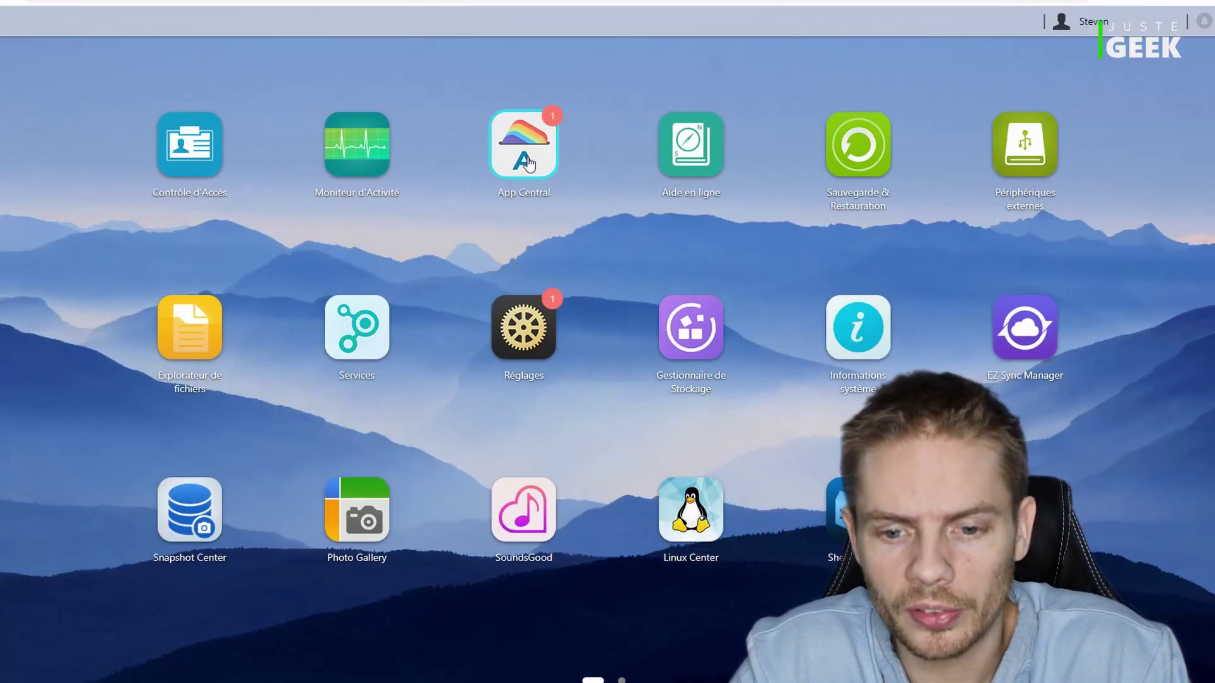
pyautogui.click(528, 163)
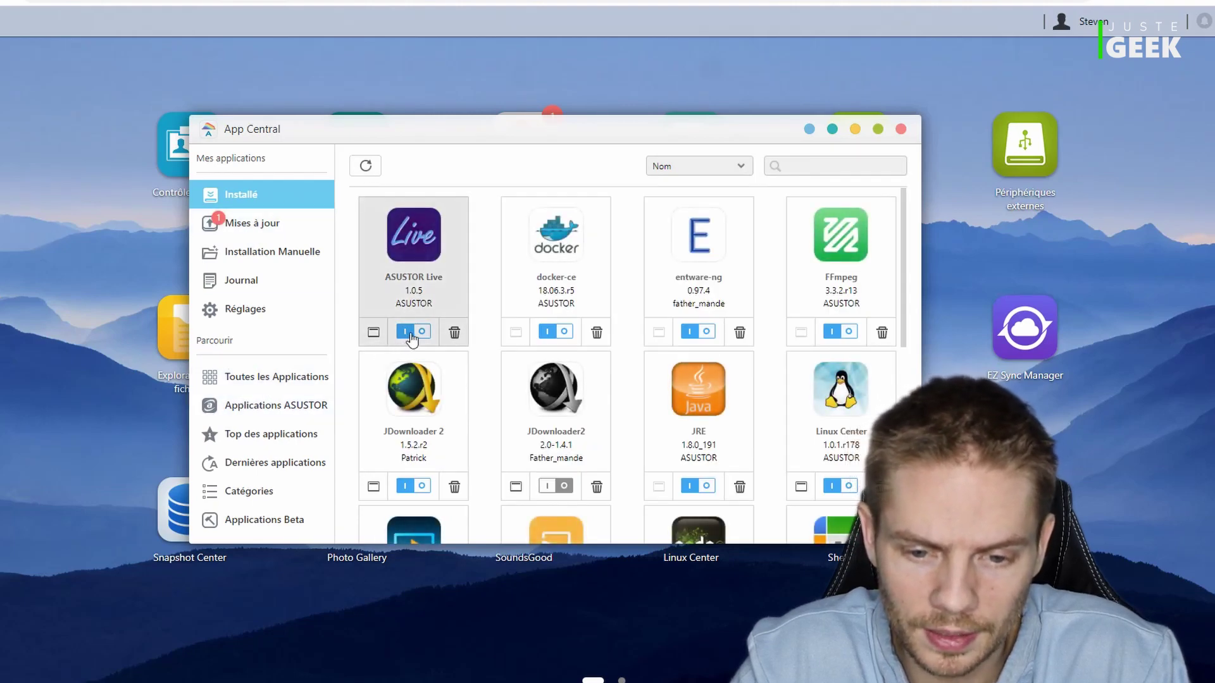
# - Switch off the installed ASUSTOR Live app in App Central
pyautogui.click(412, 333)
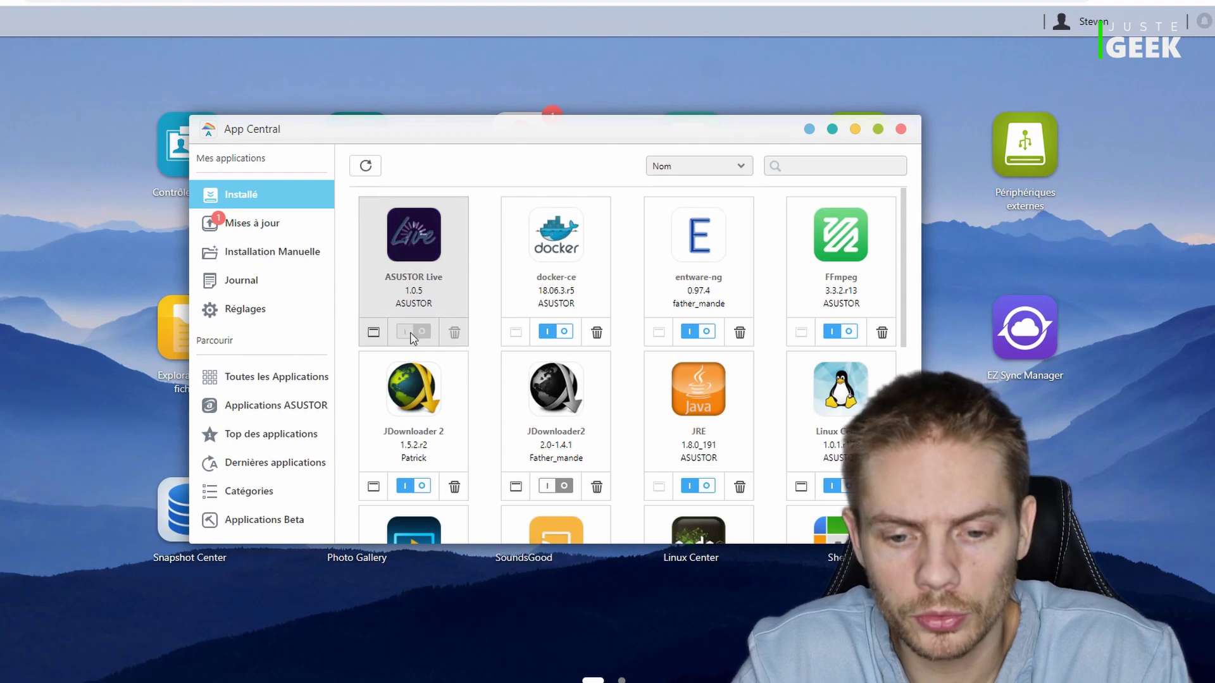